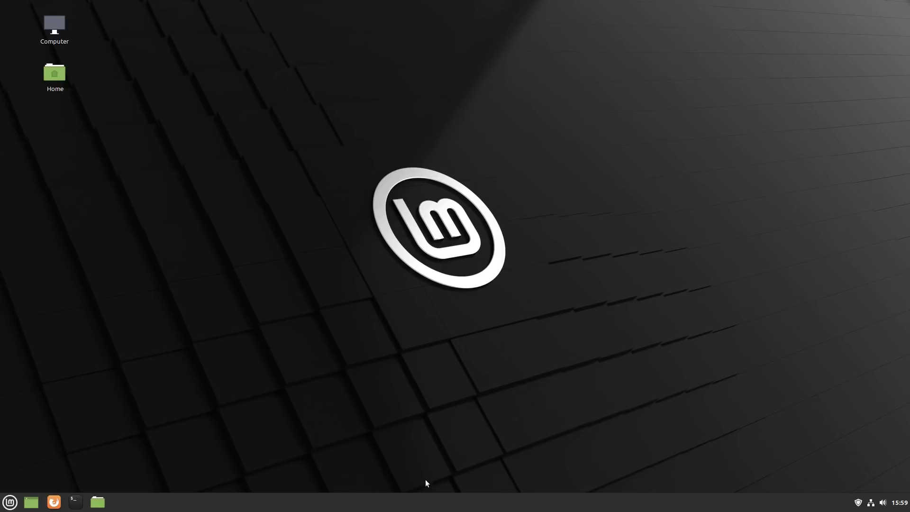
In a new terminal, run sudo apt install kde-plasma-desktop, correcting the package name from kde-full
left_click(76, 502)
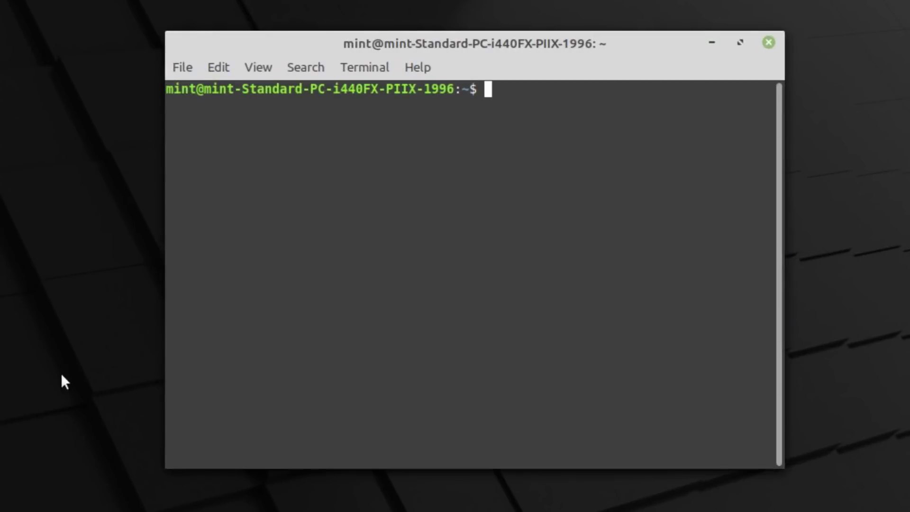
type("sudo apt install ")
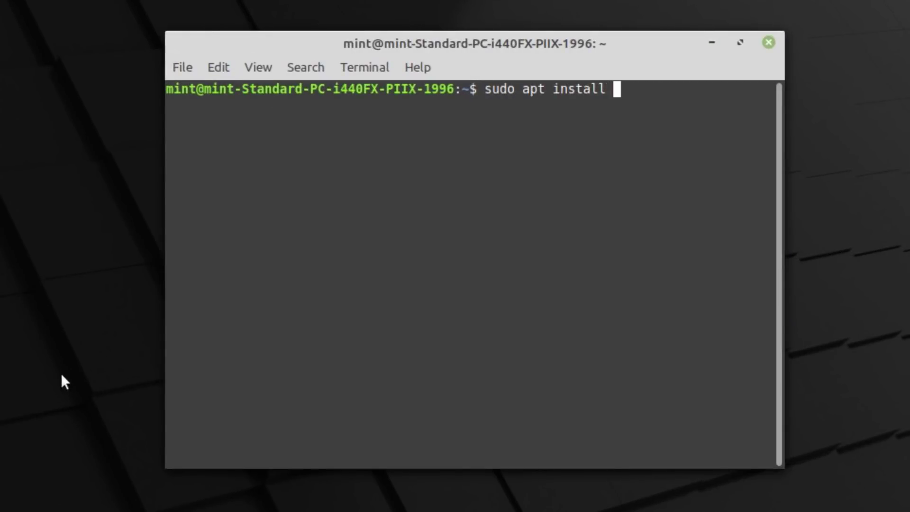
type("kde-full")
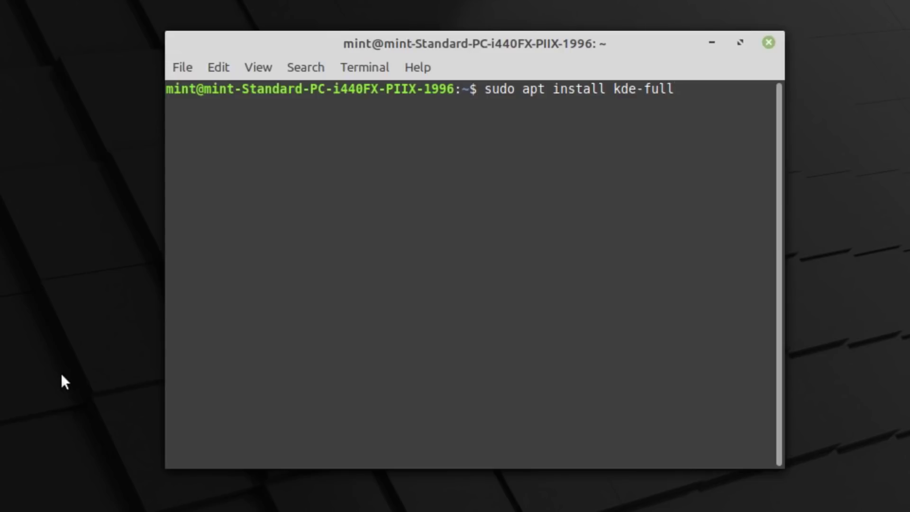
key("BackSpace")
key("BackSpace")
key("BackSpace")
key("BackSpace")
type("standard")
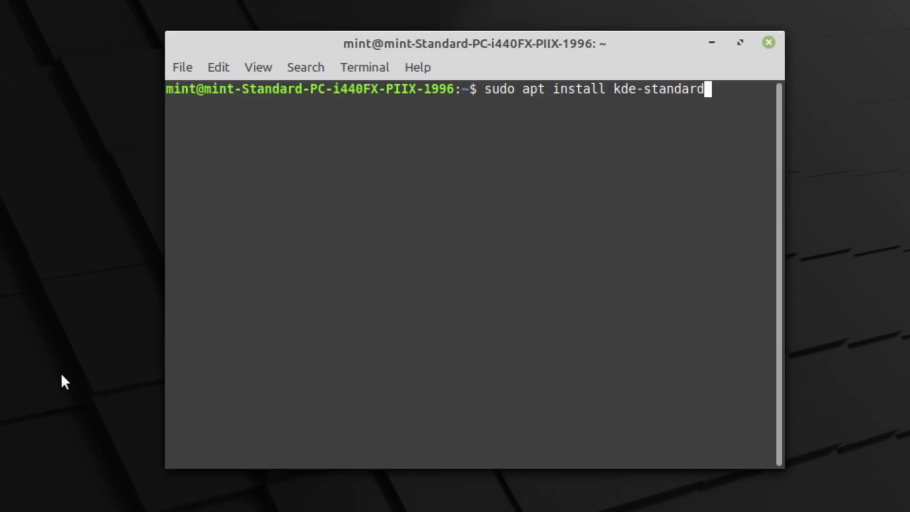
key("BackSpace")
key("BackSpace")
key("BackSpace")
key("BackSpace")
key("BackSpace")
key("BackSpace")
key("BackSpace")
key("BackSpace")
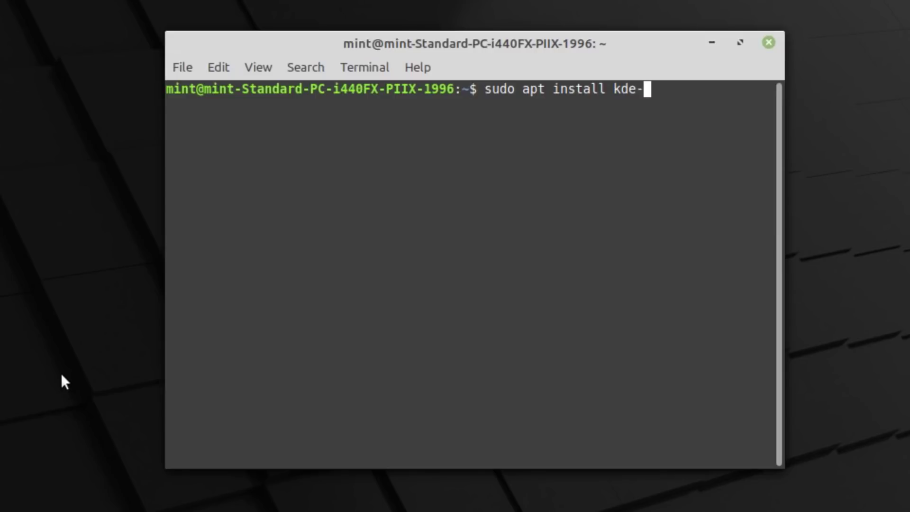
type("plasma")
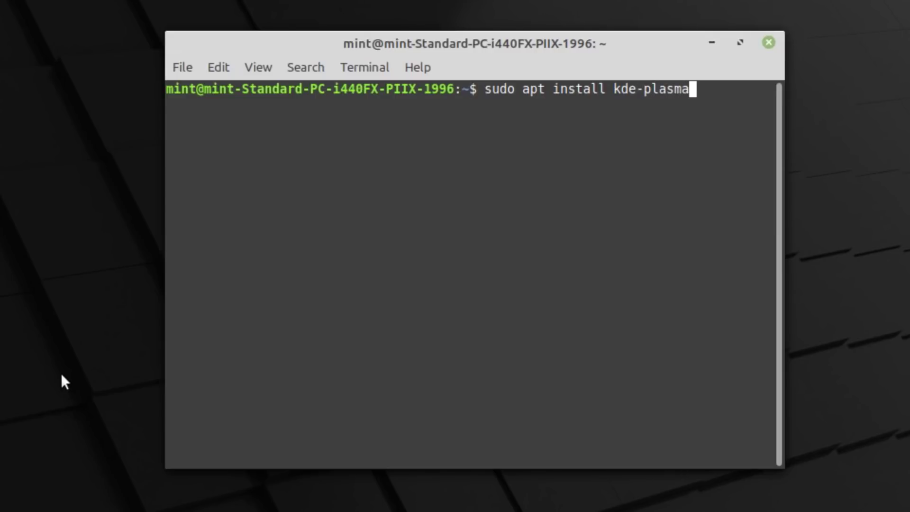
type("-desktop")
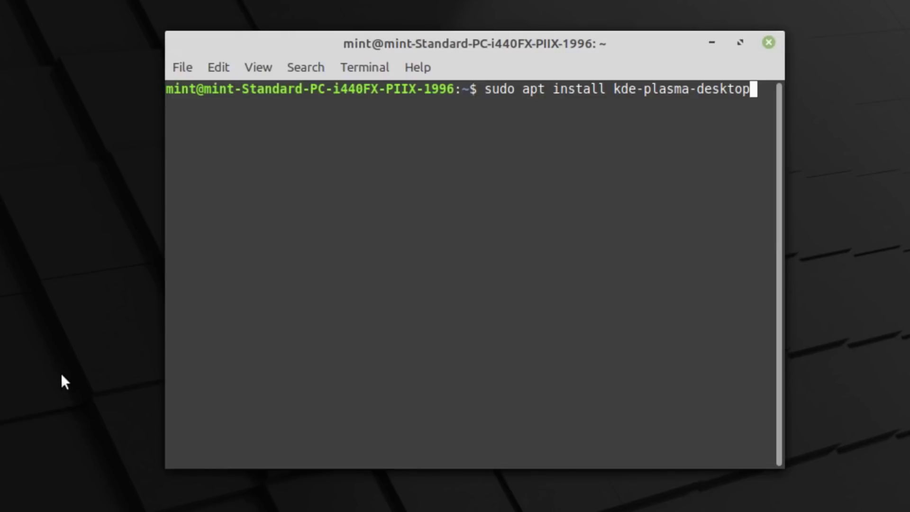
key("Return")
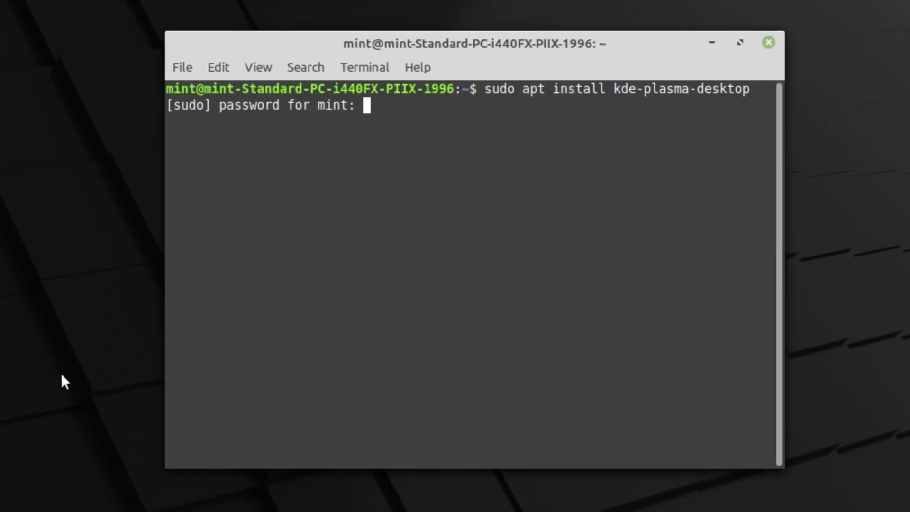
Enter the sudo password, confirm the 436-package install with y, and acknowledge the sddm notice
type("mint")
key("Return")
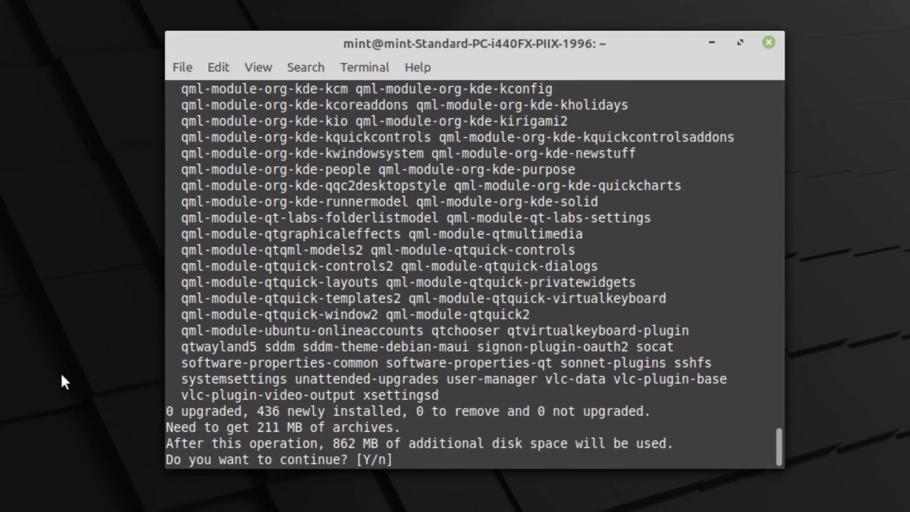
type("y")
key("Return")
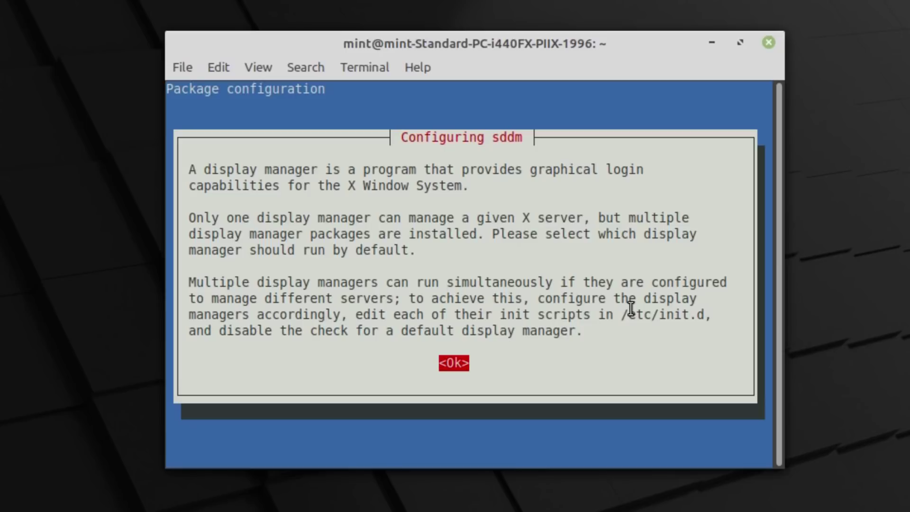
key("Return")
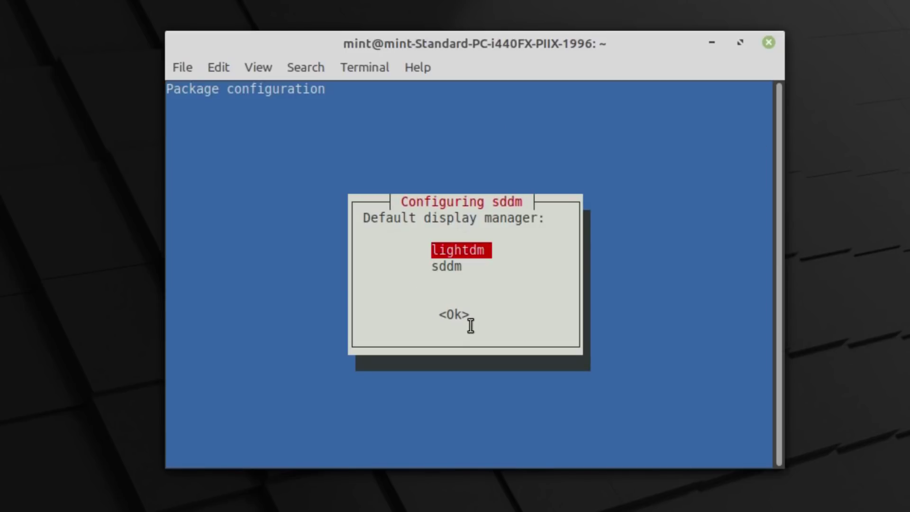
Keep lightdm rather than sddm as the default display manager and confirm it
key("Down")
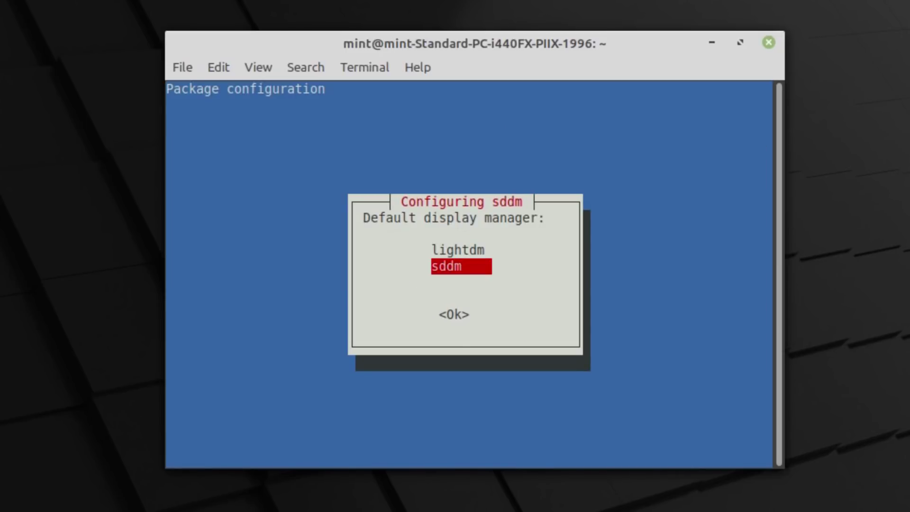
key("Up")
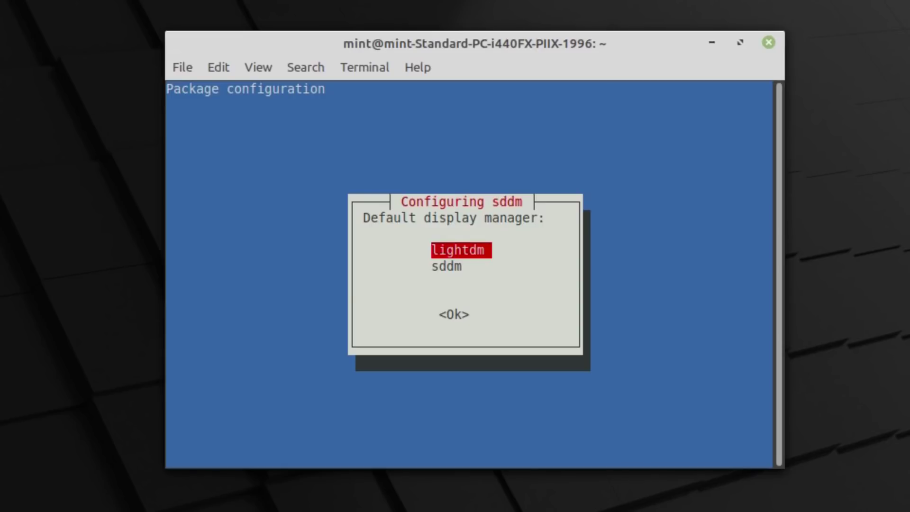
key("Tab")
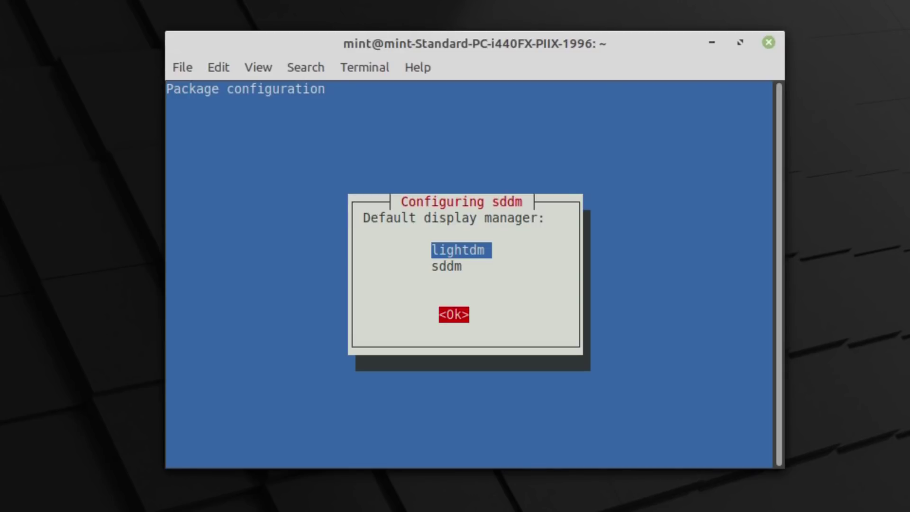
key("Return")
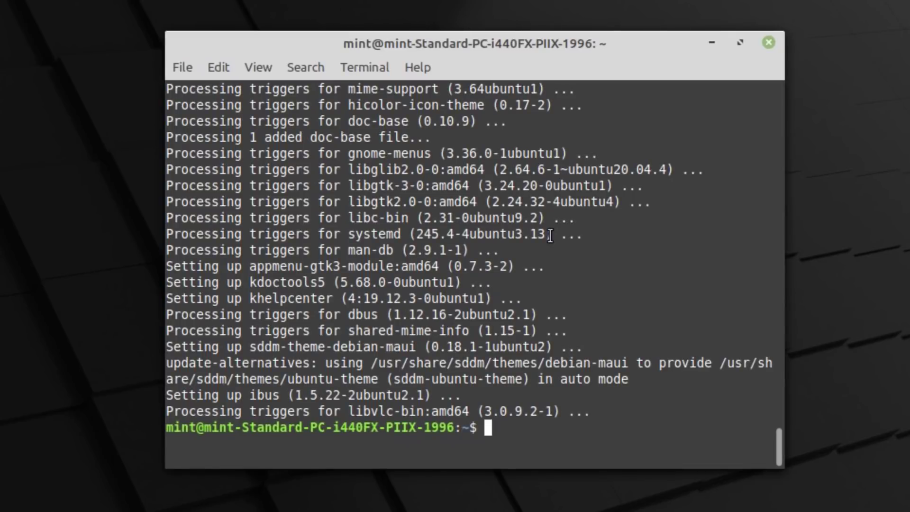
Reboot, pick the Plasma session on the login screen and sign in with the account password
type("reboot")
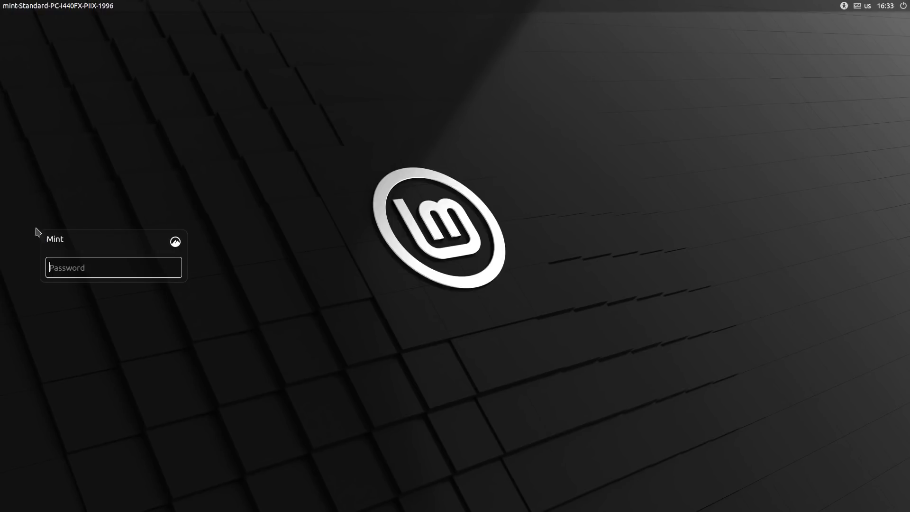
left_click(176, 242)
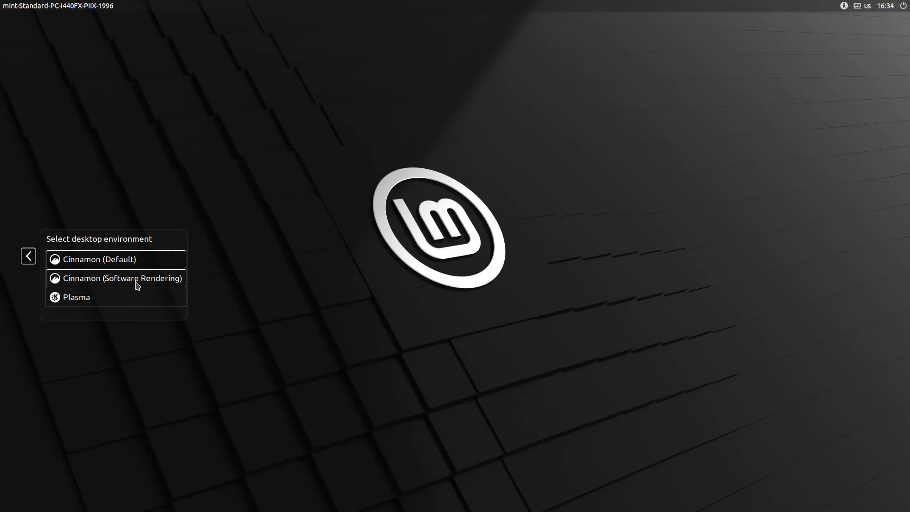
left_click(68, 299)
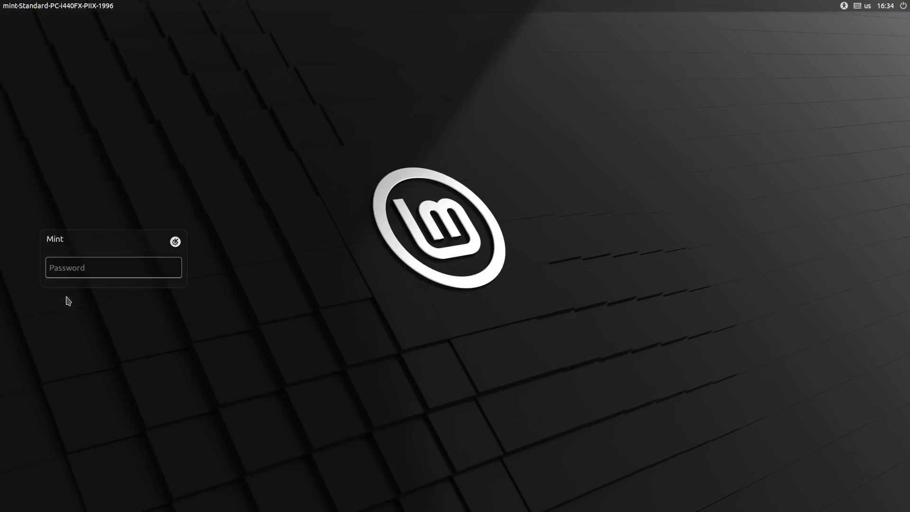
type("min")
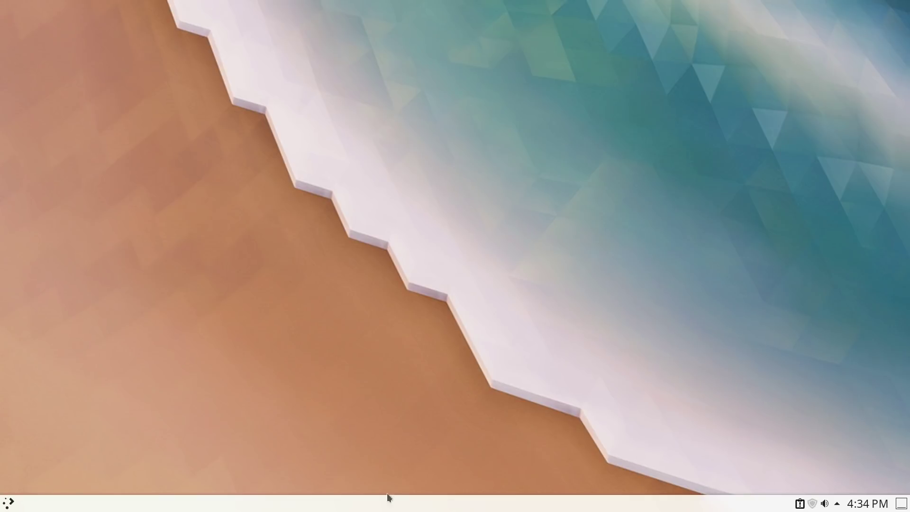
Open the Update Manager from its tray icon, then close it again
right_click(814, 504)
left_click(833, 480)
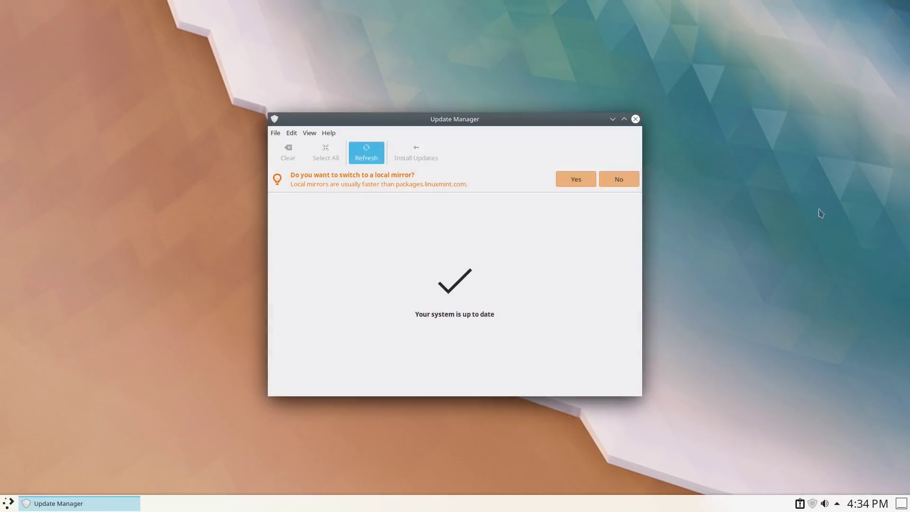
left_click(635, 119)
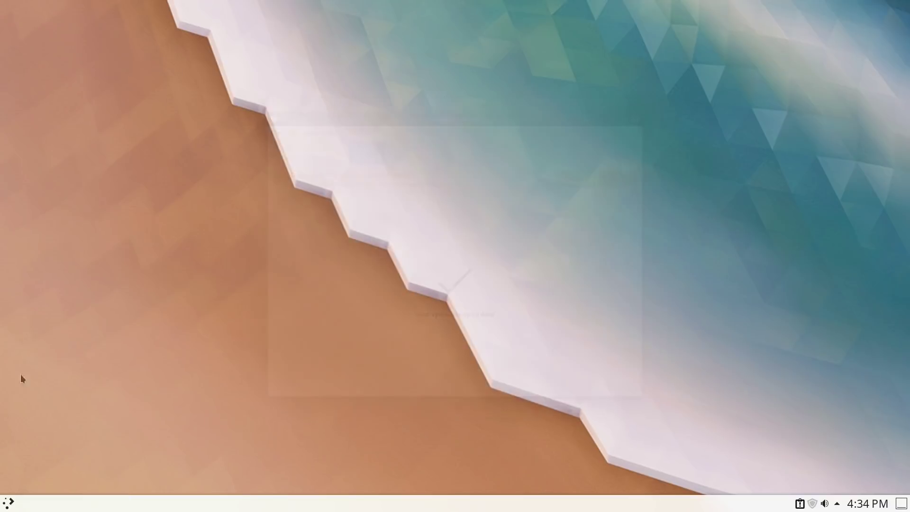
In the application launcher, browse the Graphics, Internet, Multimedia and Office categories
left_click(8, 504)
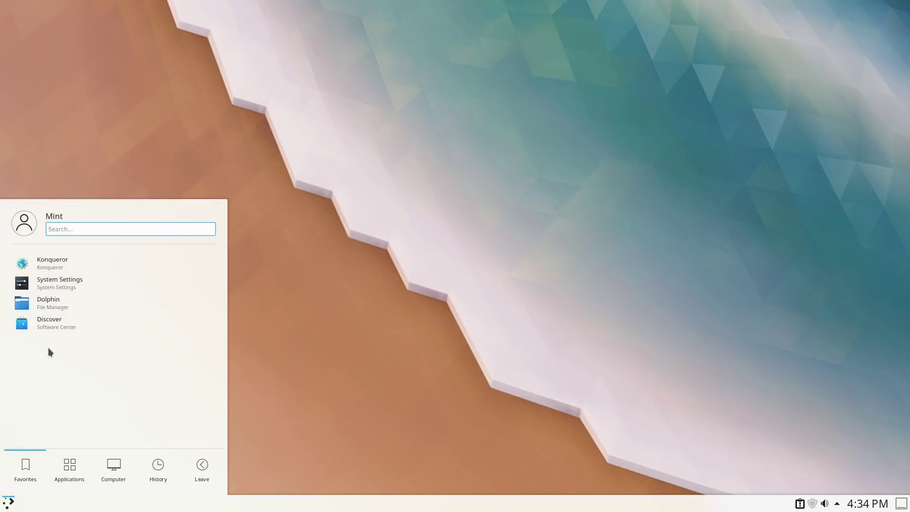
left_click(76, 465)
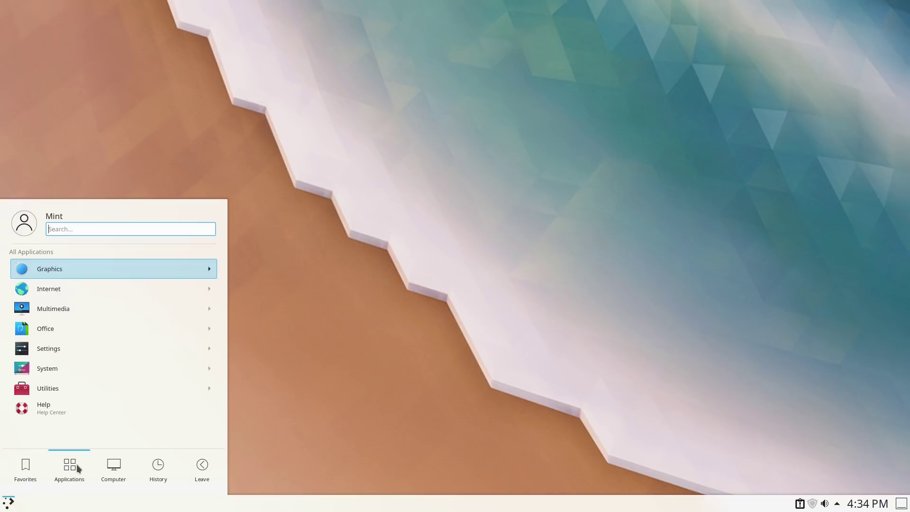
left_click(158, 266)
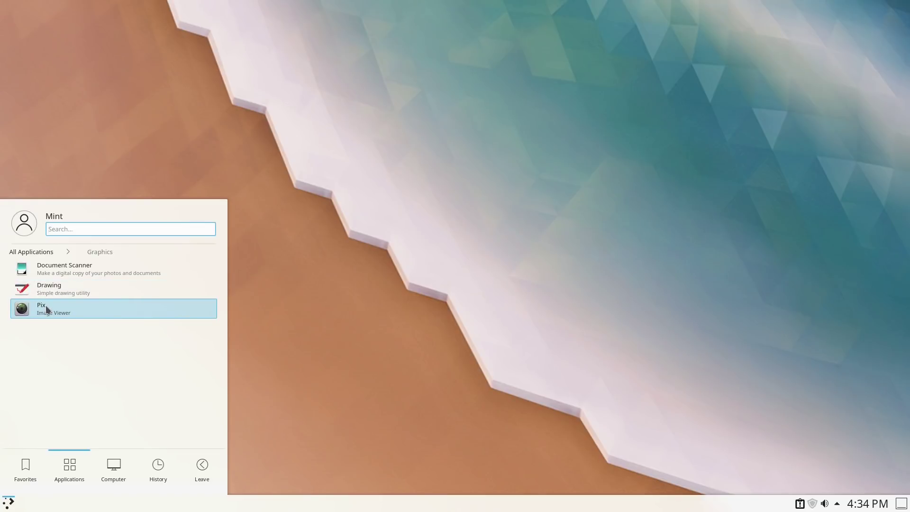
left_click(28, 252)
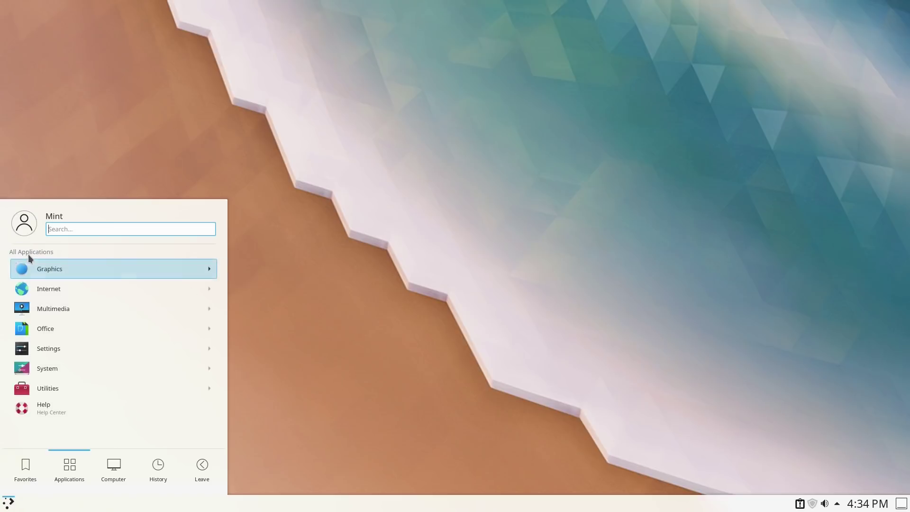
left_click(52, 293)
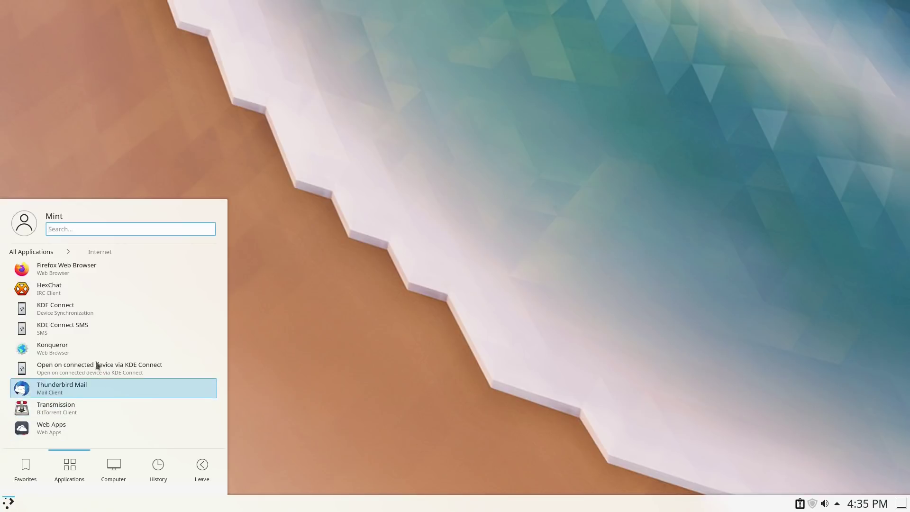
left_click(44, 249)
left_click(71, 306)
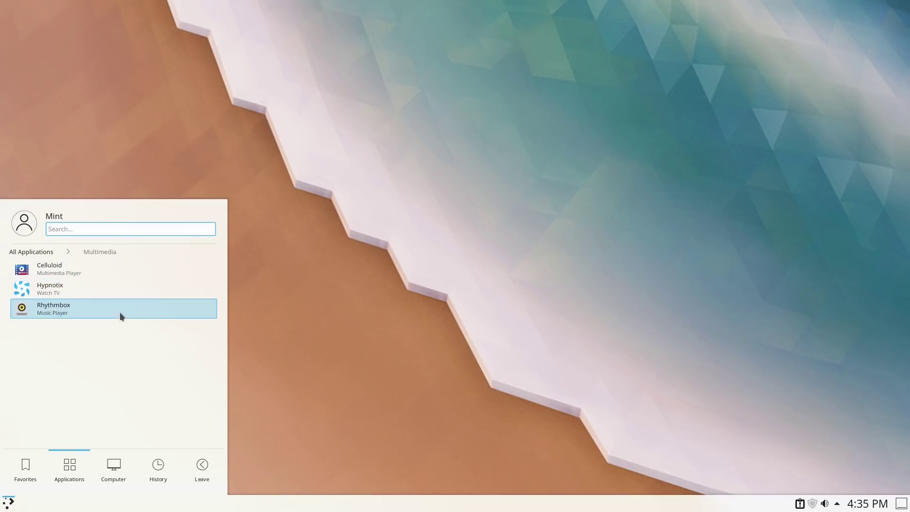
left_click(43, 250)
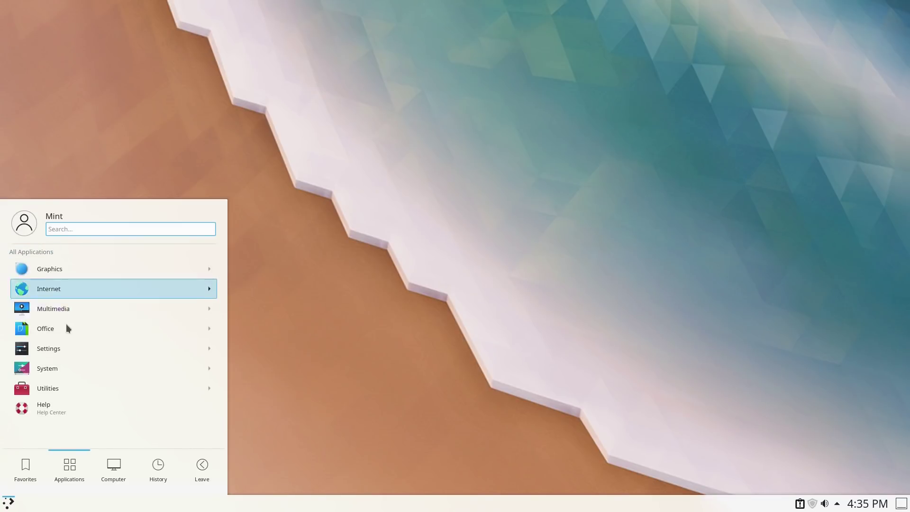
left_click(69, 329)
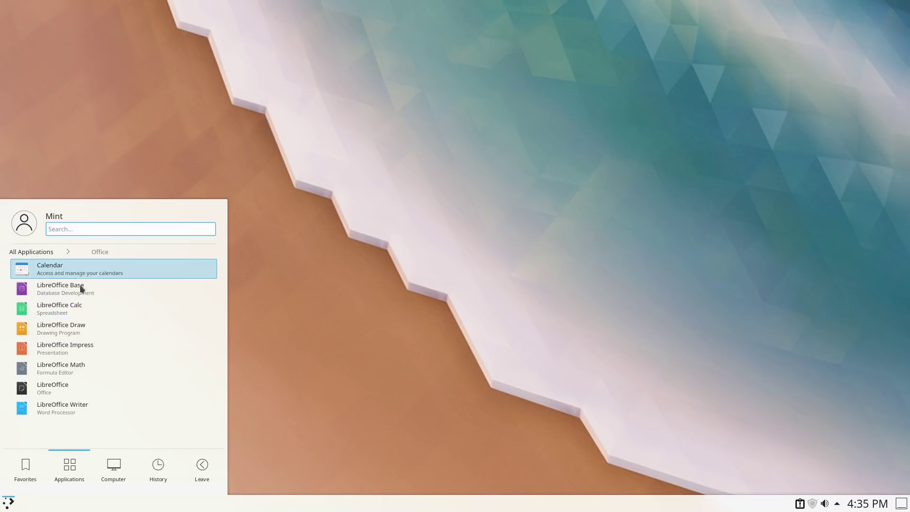
left_click(32, 251)
Browse the Settings and System categories, the computer places, then the Utilities category
left_click(64, 350)
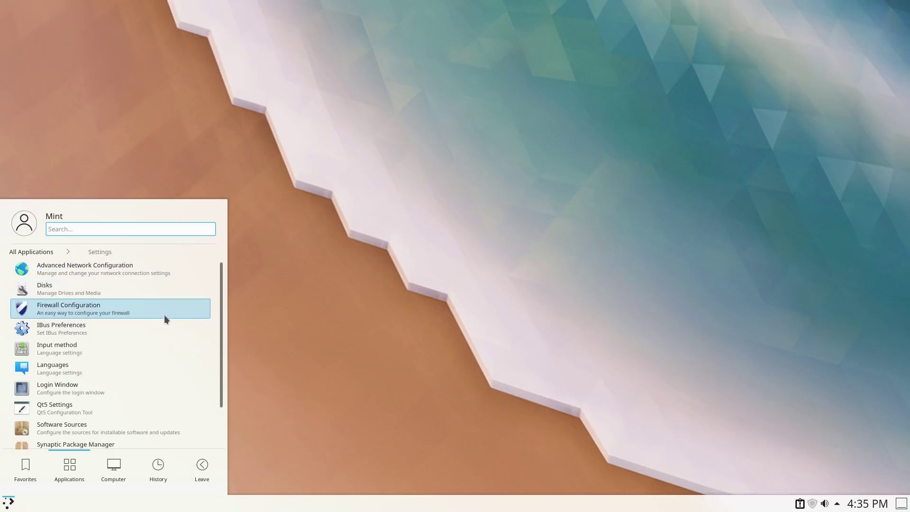
scroll(164, 318, "down", 2)
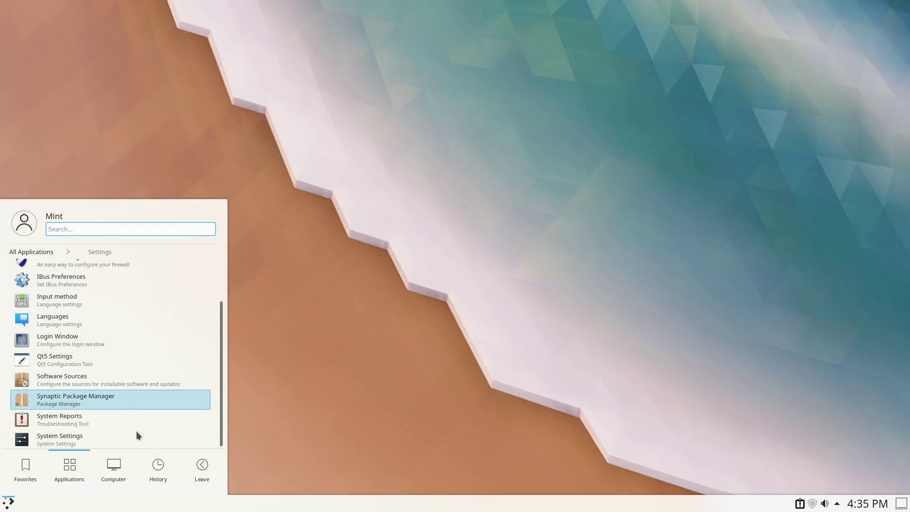
scroll(128, 379, "up", 3)
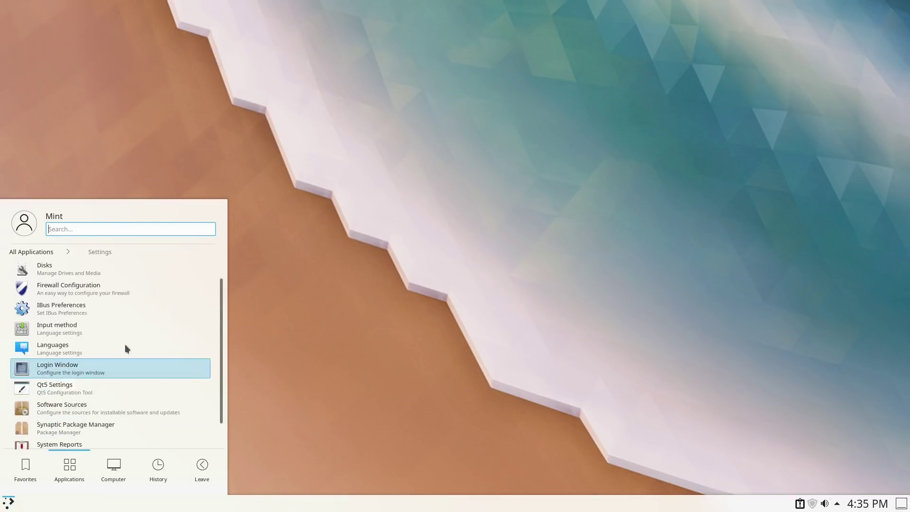
left_click(42, 252)
left_click(69, 371)
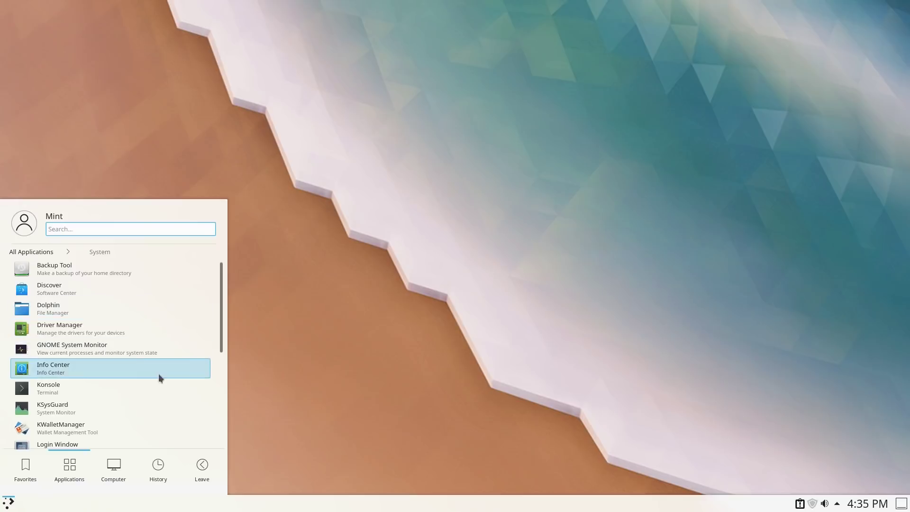
scroll(134, 377, "down", 5)
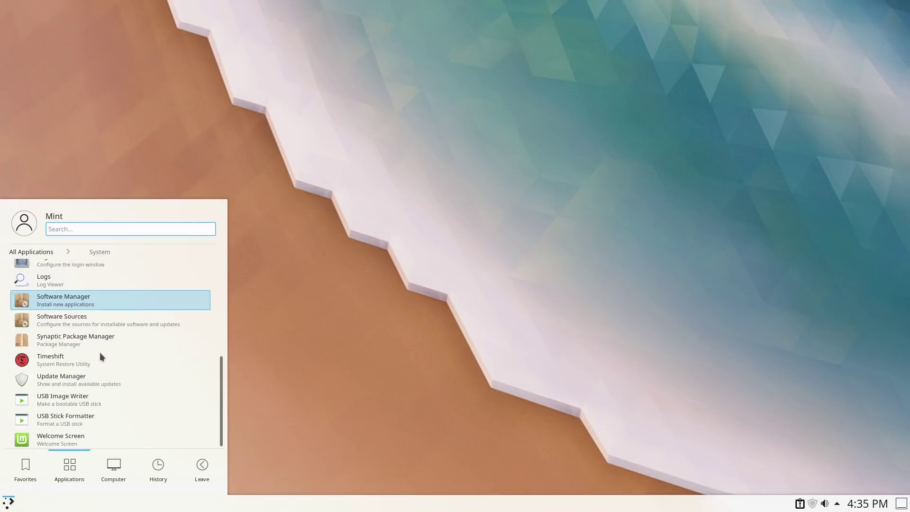
left_click(113, 467)
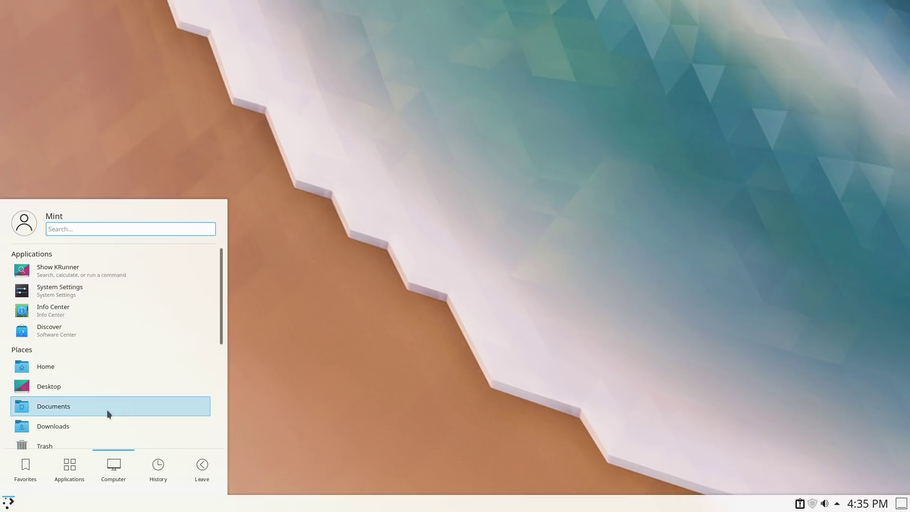
left_click(78, 473)
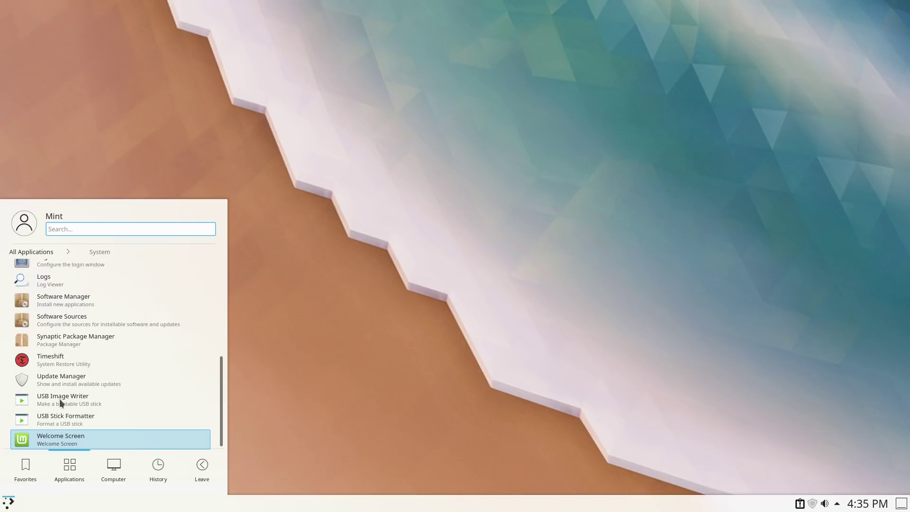
left_click(28, 252)
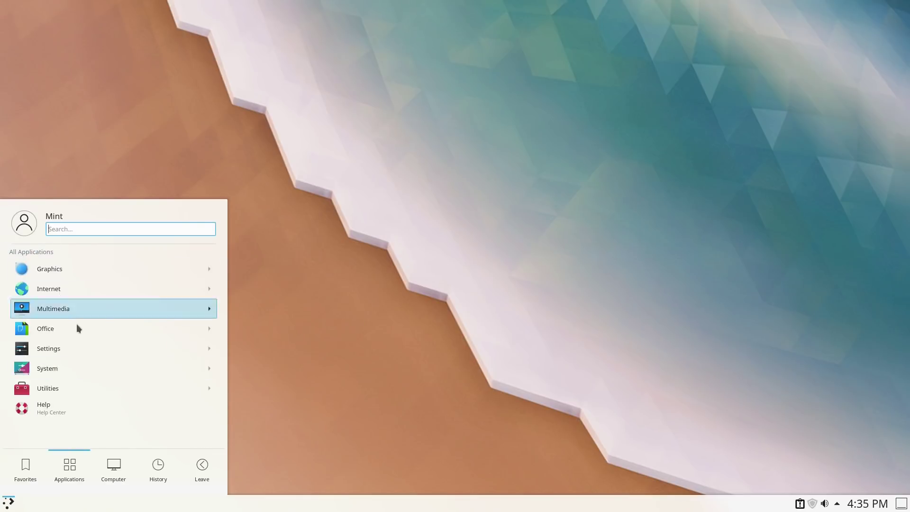
left_click(58, 386)
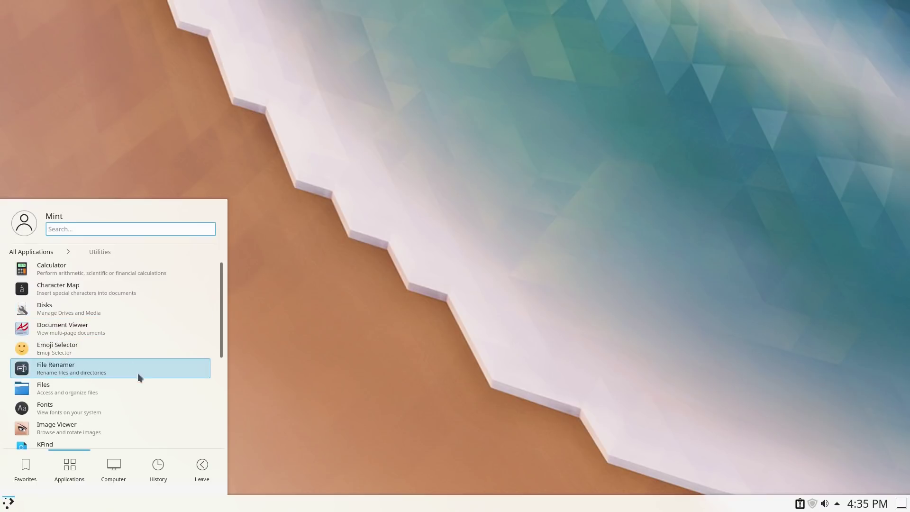
scroll(132, 393, "down", 3)
scroll(126, 365, "down", 3)
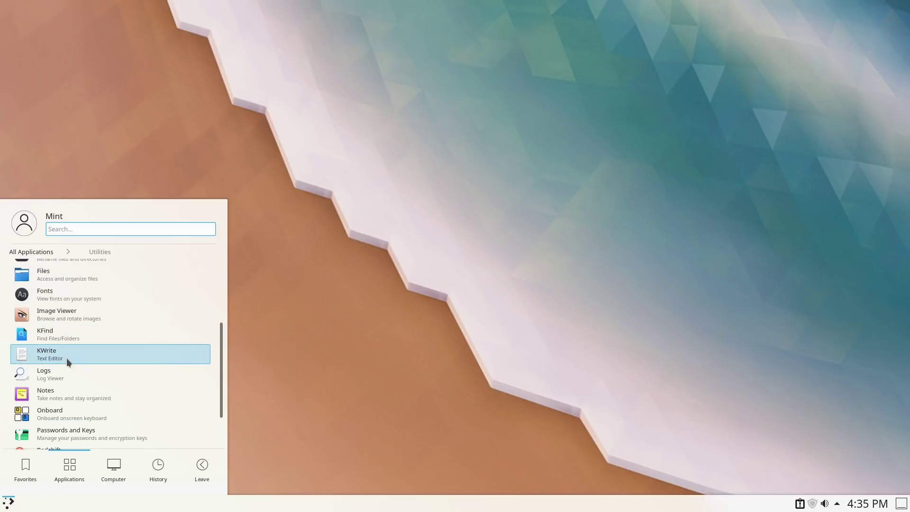
Clear the mistyped 'katers' search, view Utilities, all categories and Favorites, then close the launcher
type("kate")
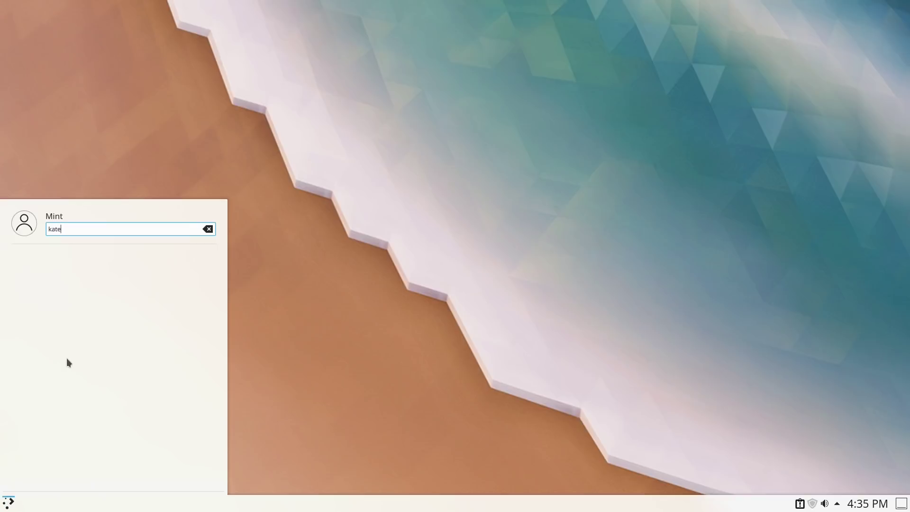
type("rs")
key("BackSpace")
key("BackSpace")
key("BackSpace")
key("BackSpace")
key("BackSpace")
key("BackSpace")
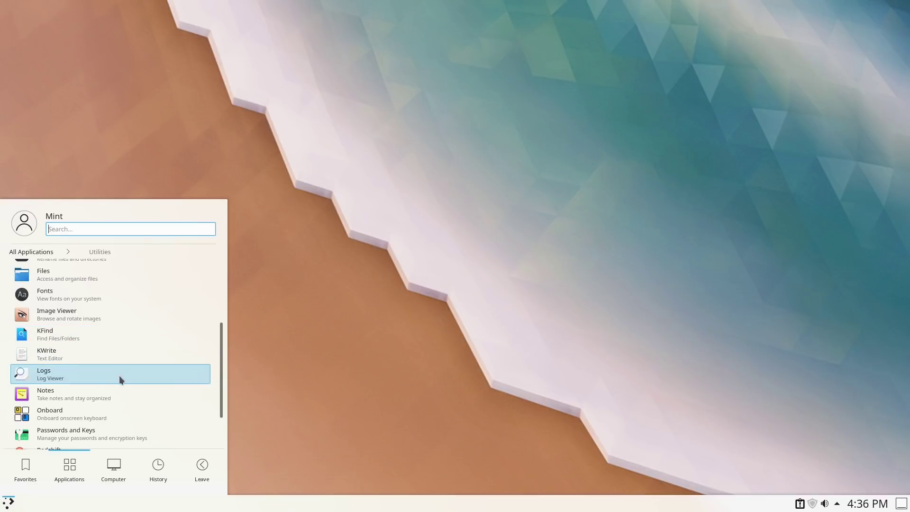
scroll(122, 389, "down", 2)
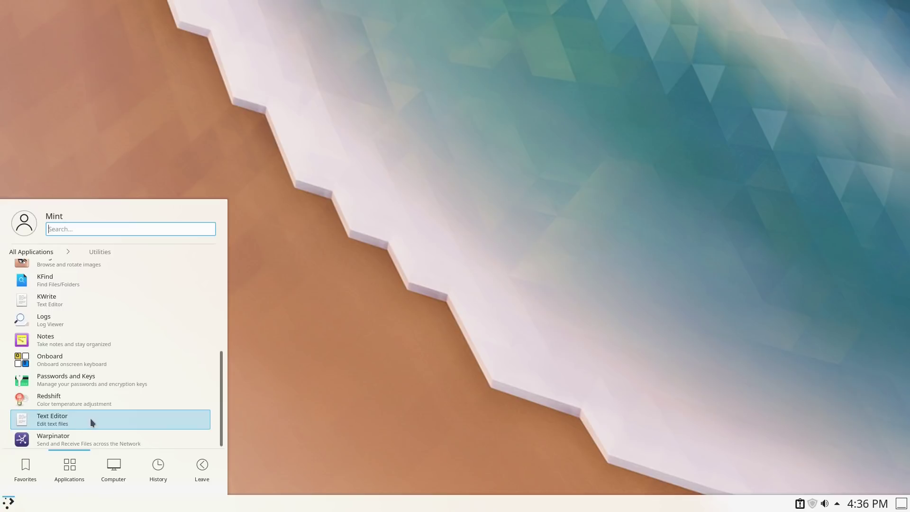
left_click(6, 251)
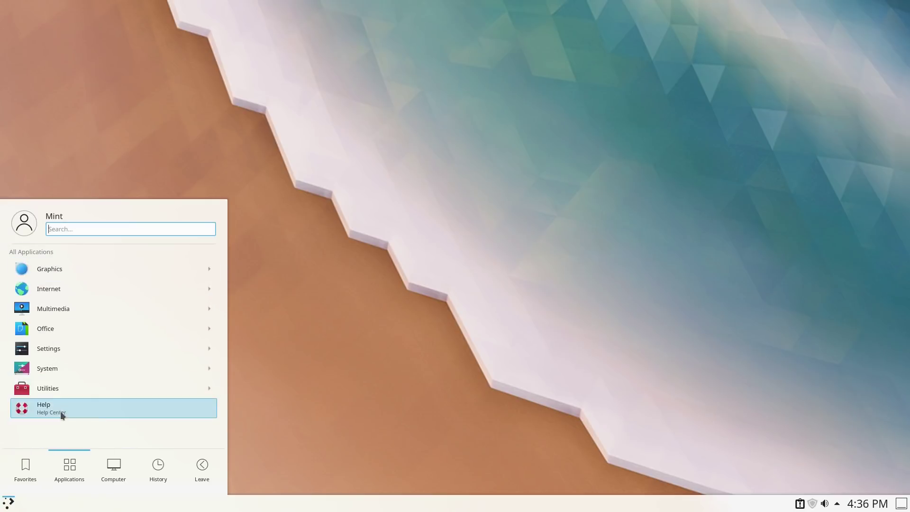
left_click(22, 477)
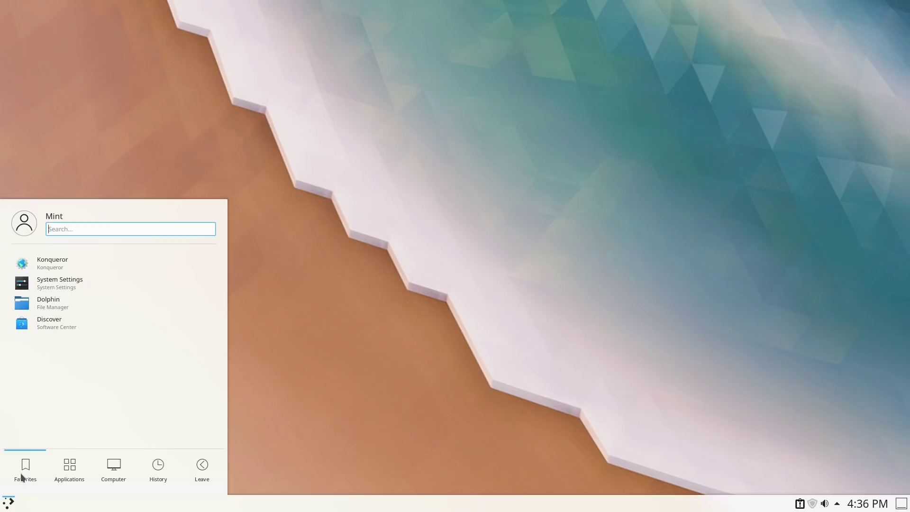
left_click(379, 349)
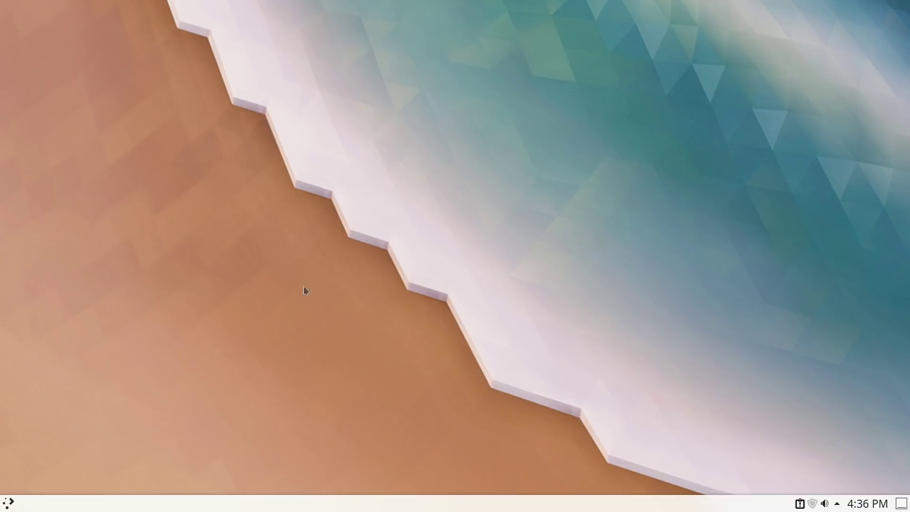
Search 'set' in the launcher, launch System Settings and move its window to the screen centre
right_click(606, 108)
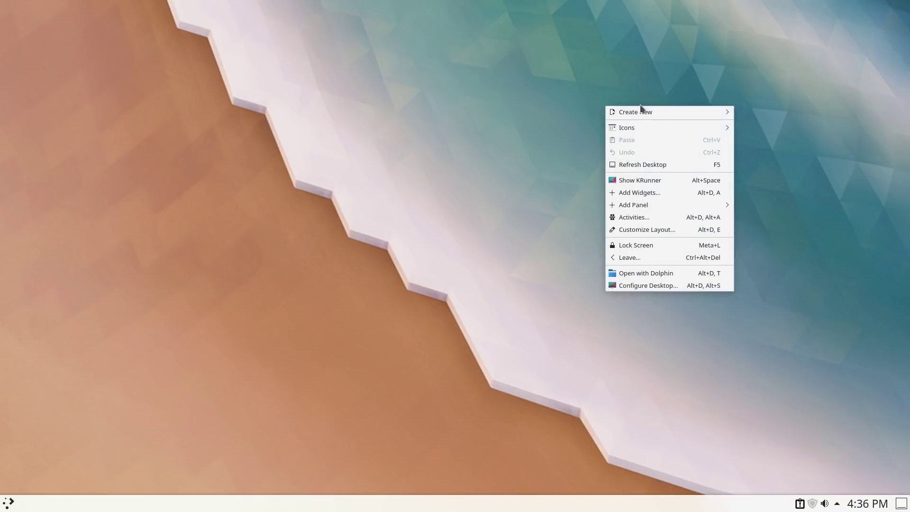
left_click(184, 379)
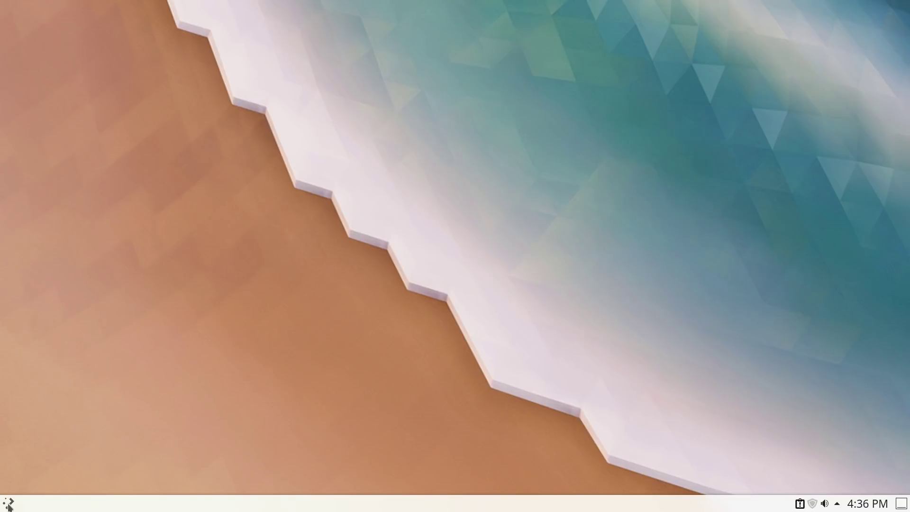
left_click(9, 505)
type("set")
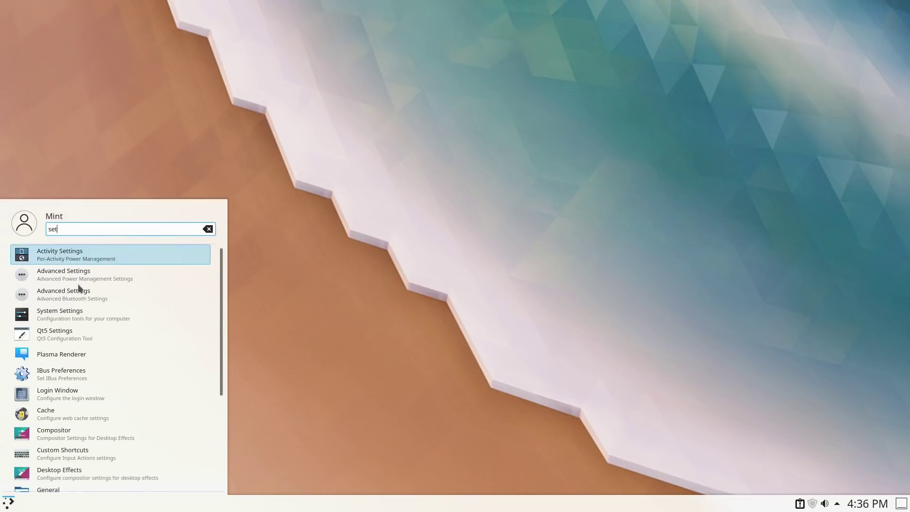
left_click(121, 313)
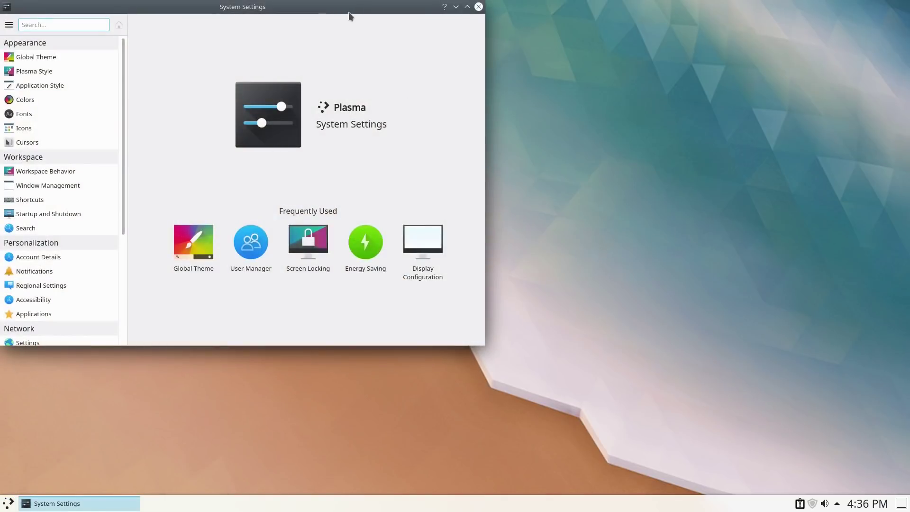
left_click_drag(349, 15, 534, 90)
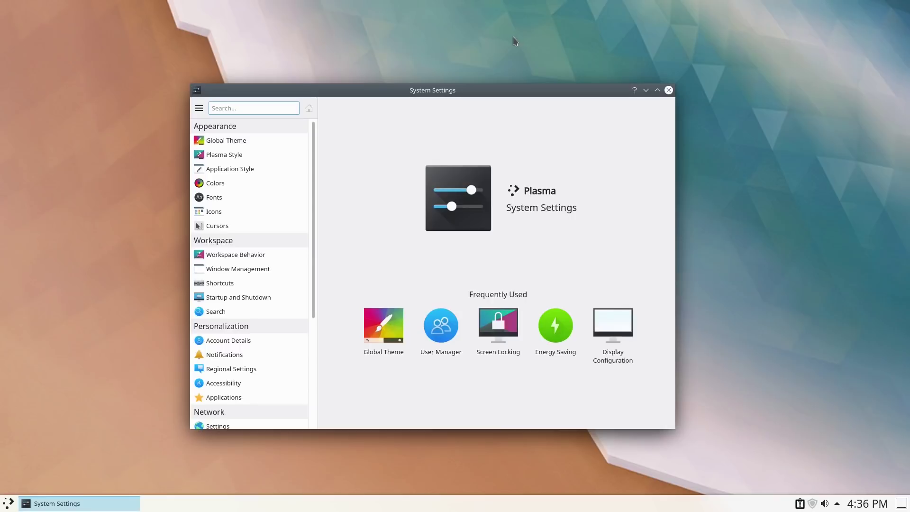
View the Global Theme, Plasma Style and Application Style pages, then close System Settings
left_click(228, 140)
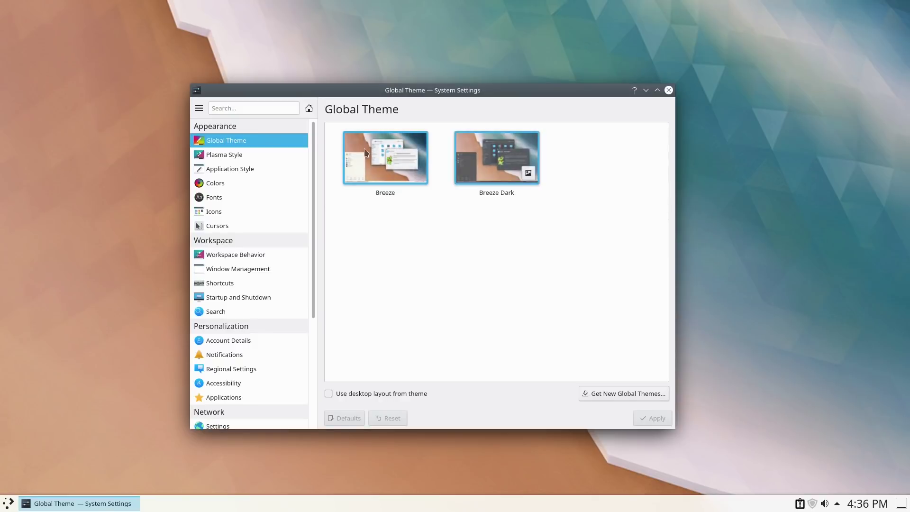
left_click(234, 158)
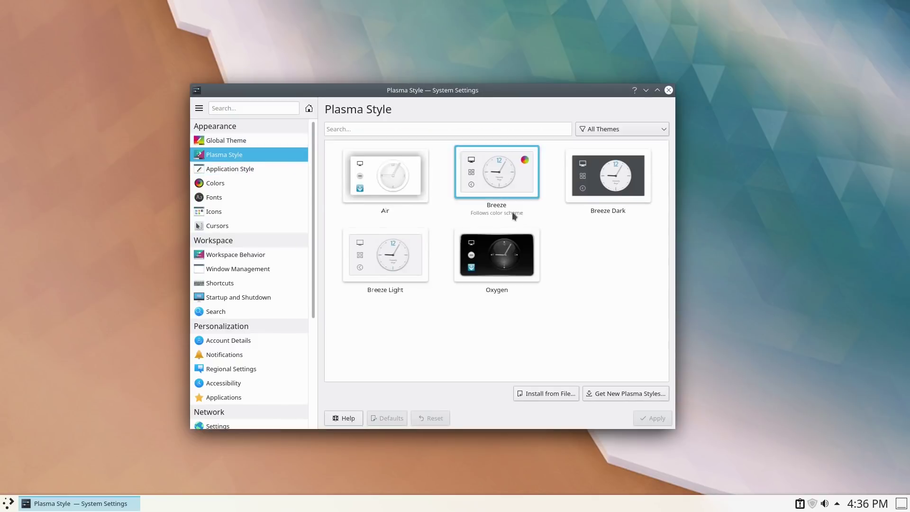
left_click(269, 171)
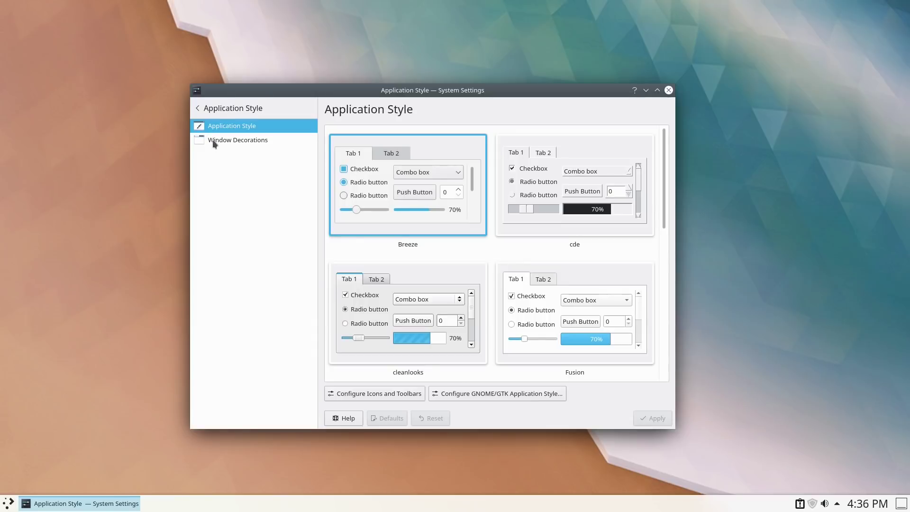
left_click(224, 111)
scroll(234, 290, "down", 8)
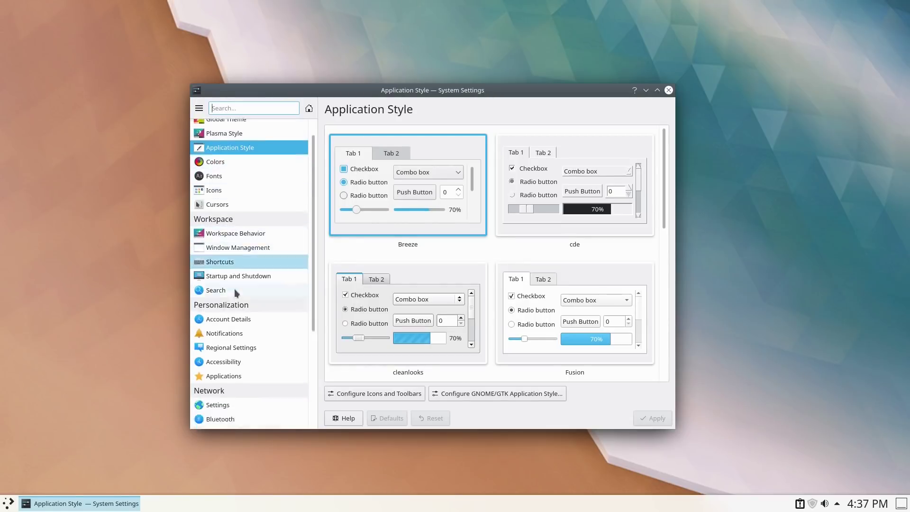
scroll(234, 289, "up", 1)
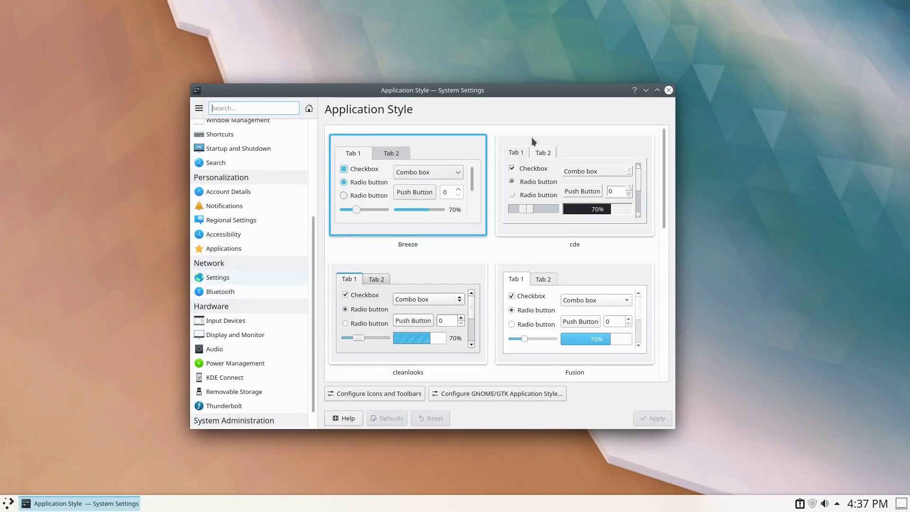
left_click(668, 90)
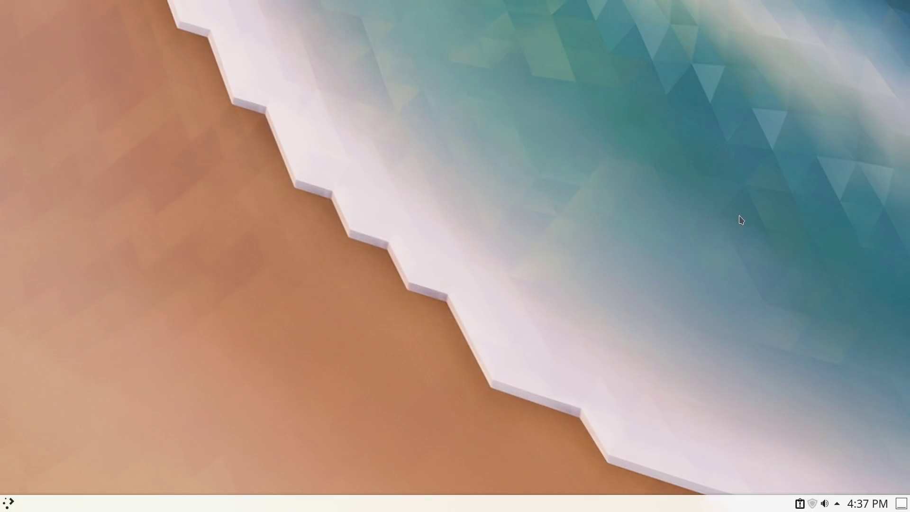